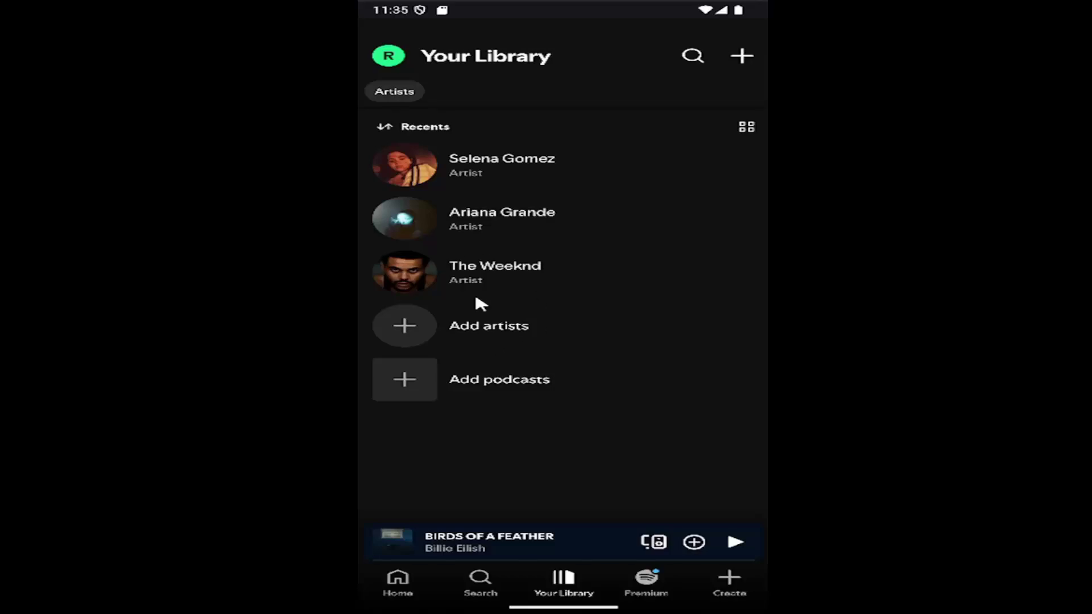
# Open Settings and privacy from the profile avatar menu
pyautogui.click(389, 58)
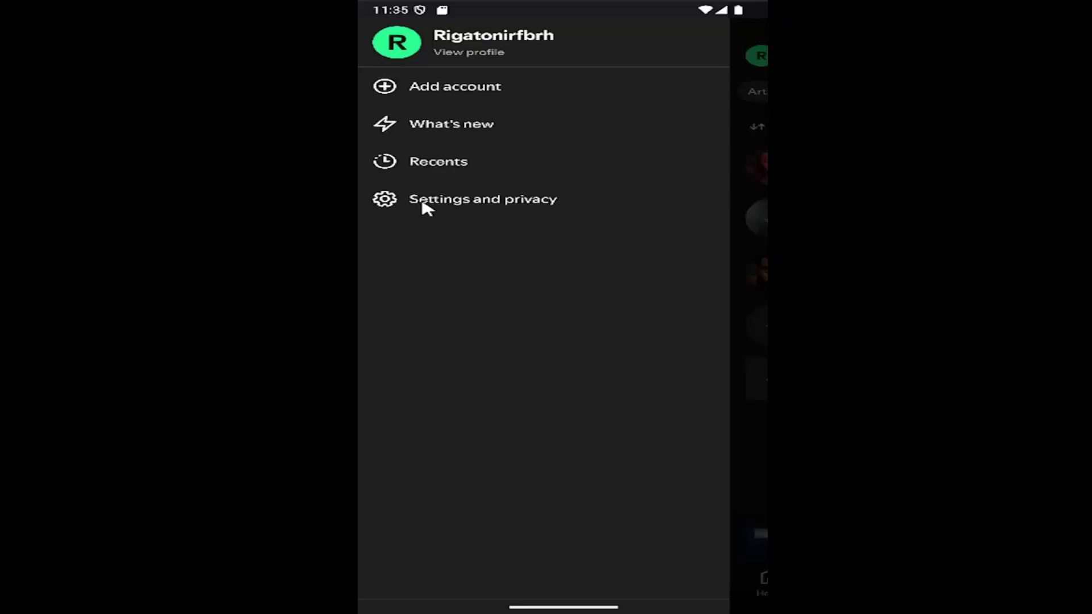
pyautogui.click(442, 205)
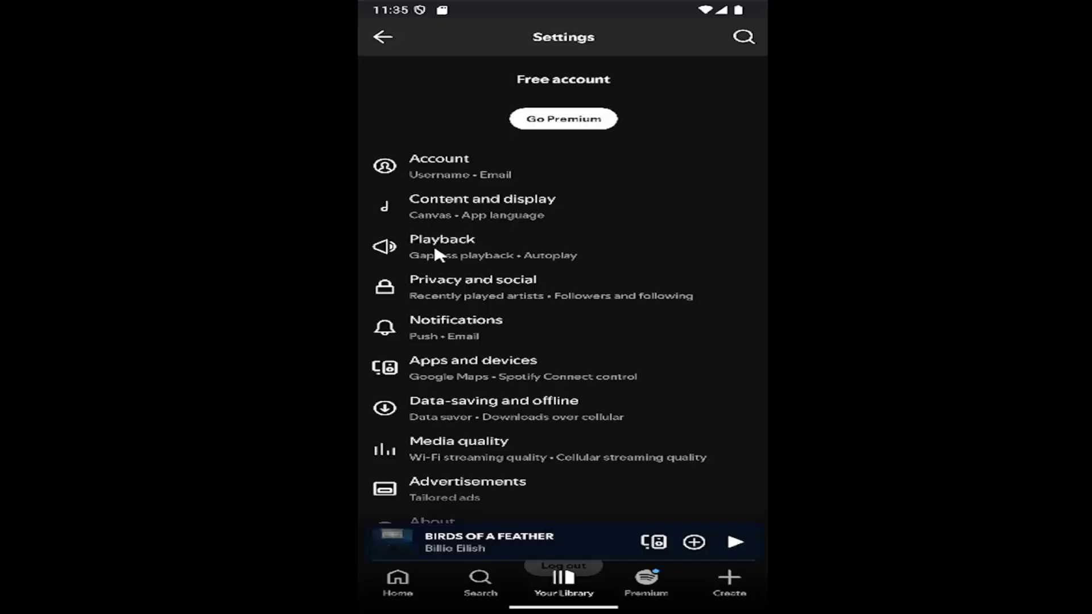
pyautogui.click(462, 255)
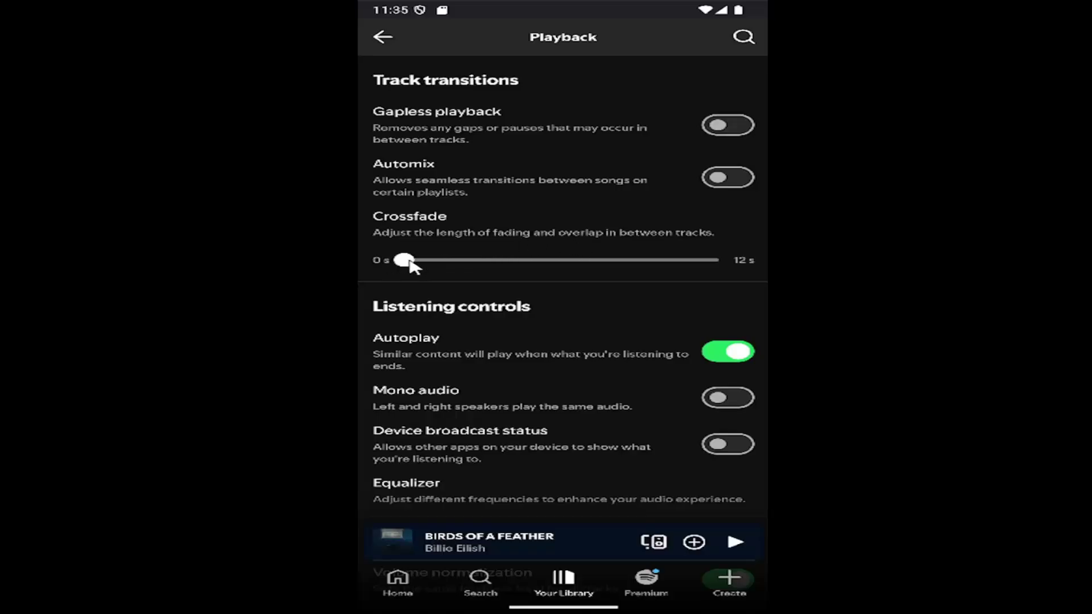
pyautogui.moveTo(404, 261)
pyautogui.mouseDown()
pyautogui.moveTo(665, 261)
pyautogui.moveTo(465, 274)
pyautogui.mouseUp()
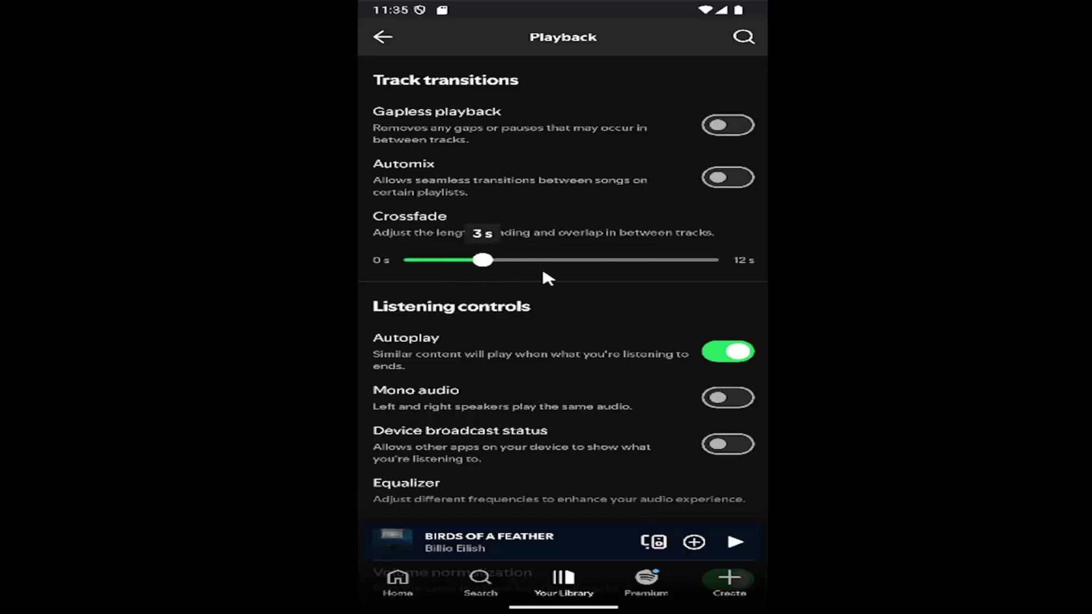
pyautogui.moveTo(546, 278); pyautogui.dragTo(393, 270)
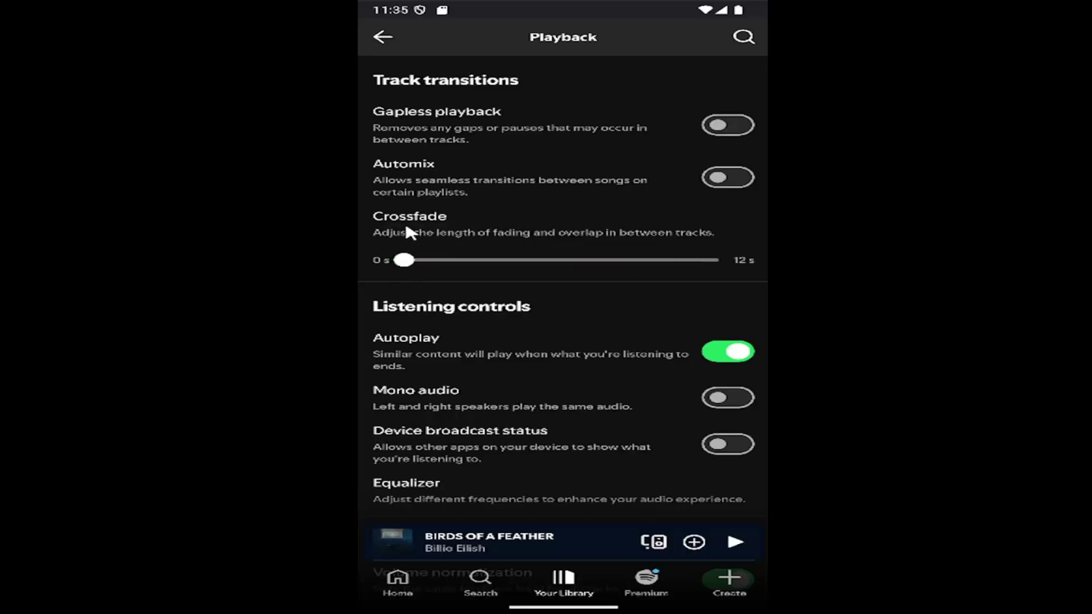
# Back out of Playback settings to Your Library, leaving Crossfade at 0 s
pyautogui.press('Escape')
pyautogui.press('Escape')
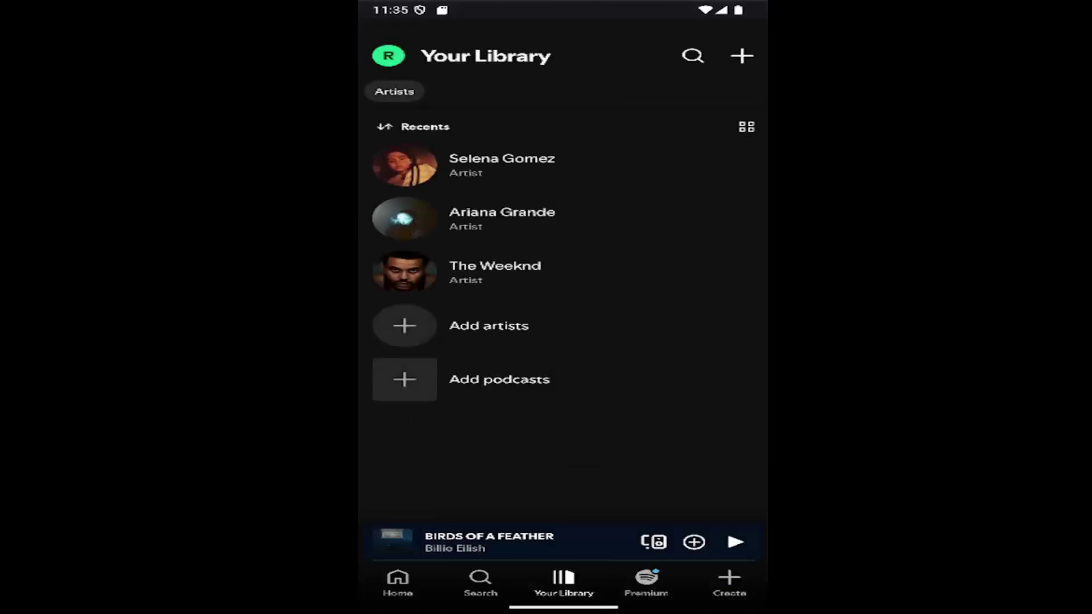